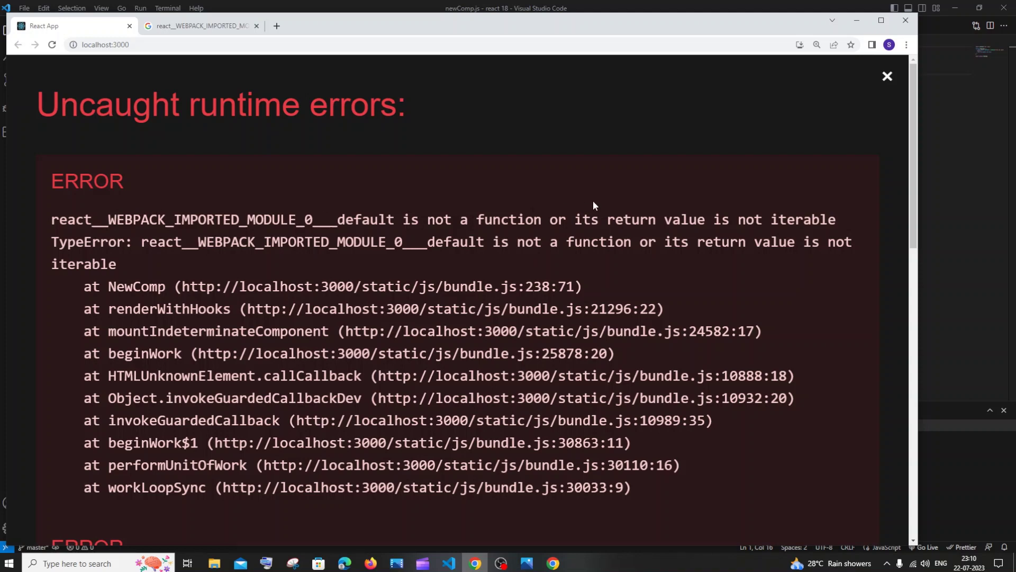
# Bring VS Code forward and place the cursor on useState in line 1 of newComp.js.
pyautogui.click(946, 250)
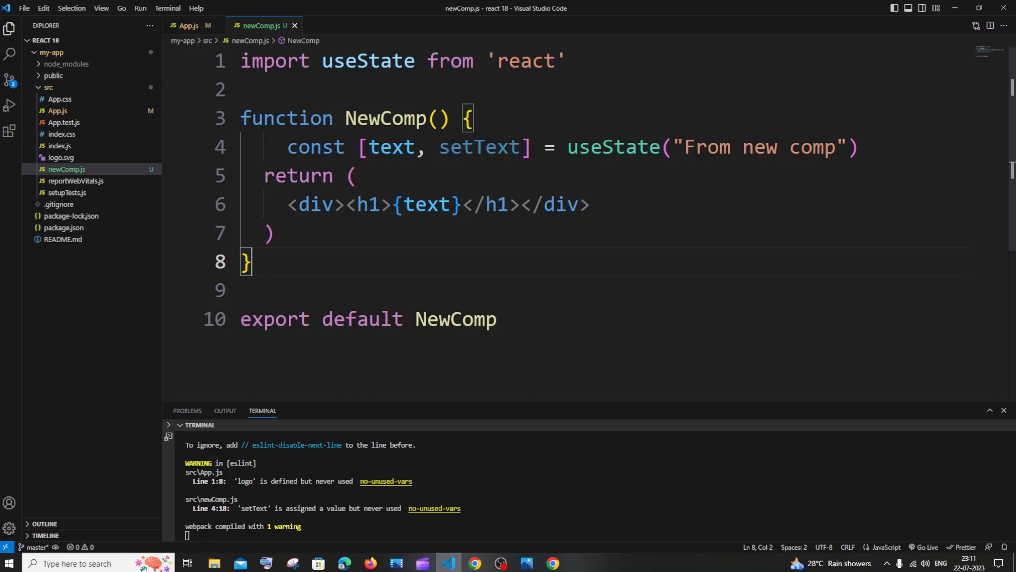
pyautogui.moveTo(368, 61)
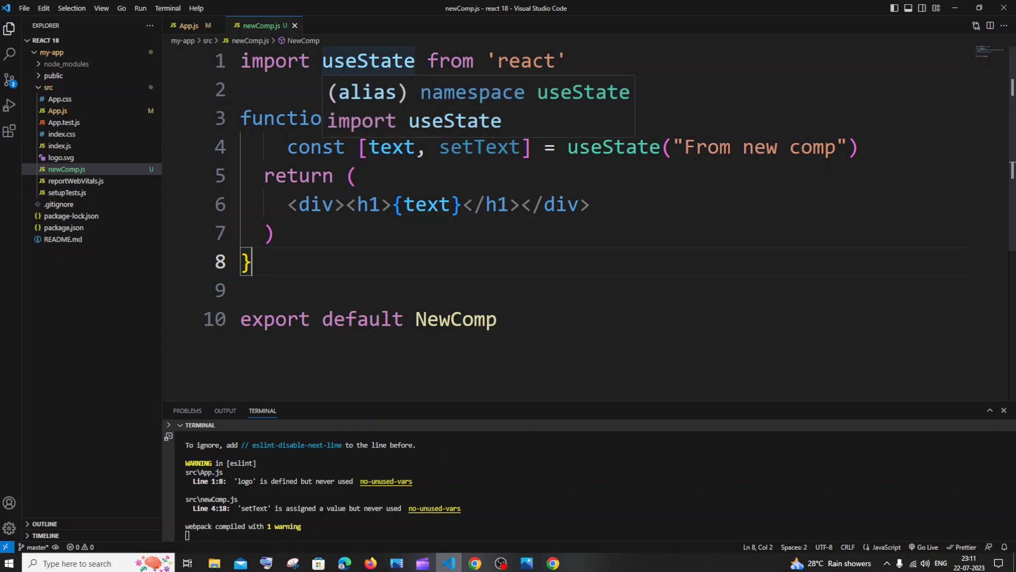
pyautogui.click(357, 61)
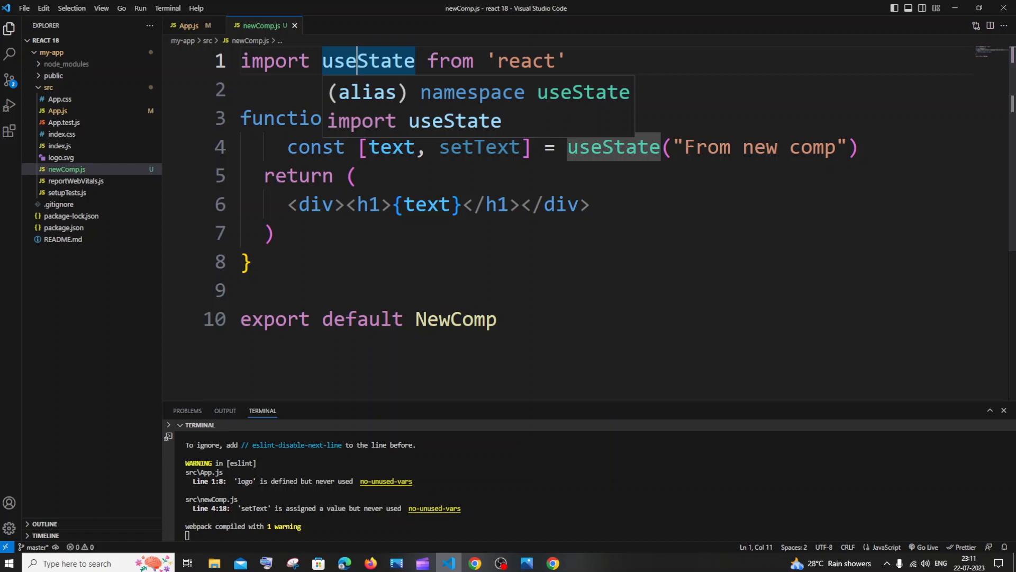
# Wrap useState in curly braces on line 1 and save newComp.js.
pyautogui.hotkey('ctrl', 'Left')
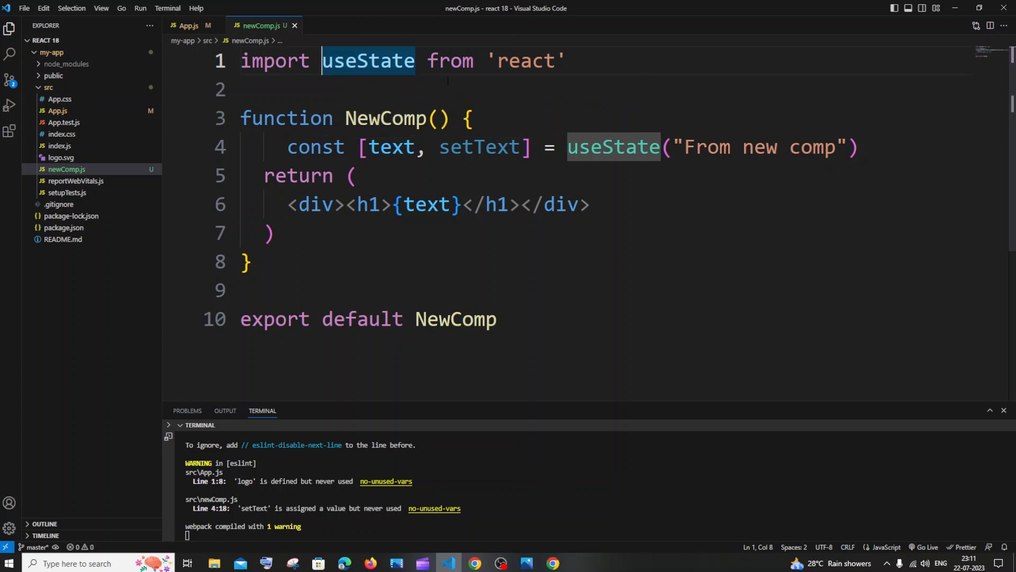
pyautogui.write('{')
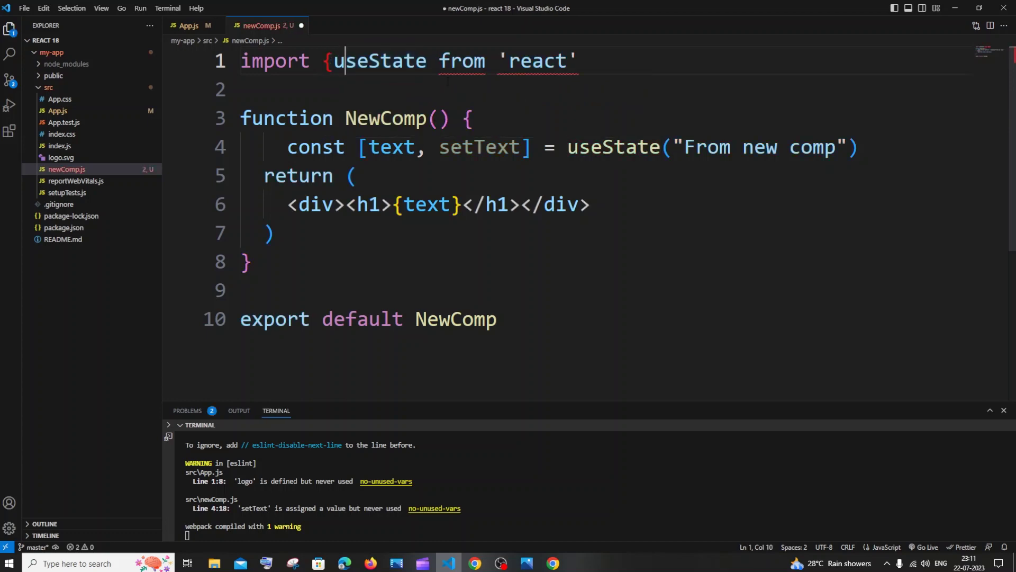
pyautogui.press('Right')
pyautogui.press('Right')
pyautogui.press('Right')
pyautogui.press('Right')
pyautogui.press('Right')
pyautogui.press('Right')
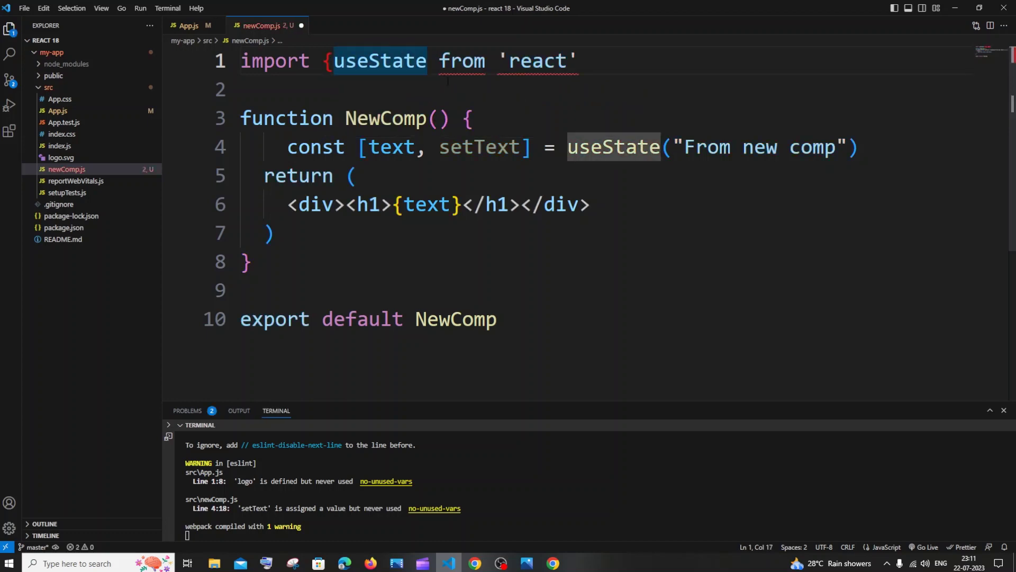
pyautogui.write('}')
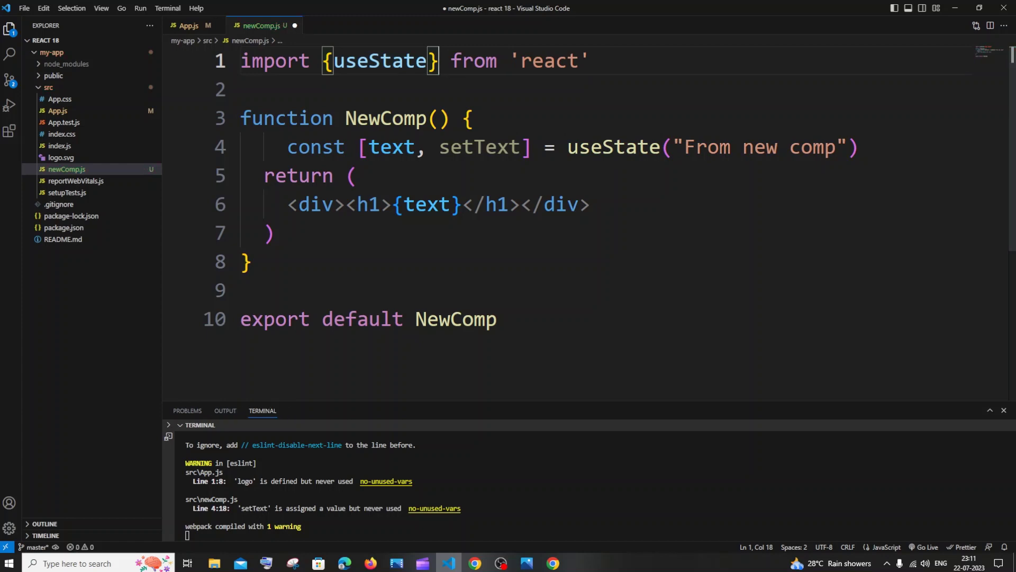
pyautogui.click(477, 118)
pyautogui.hotkey('ctrl', 's')
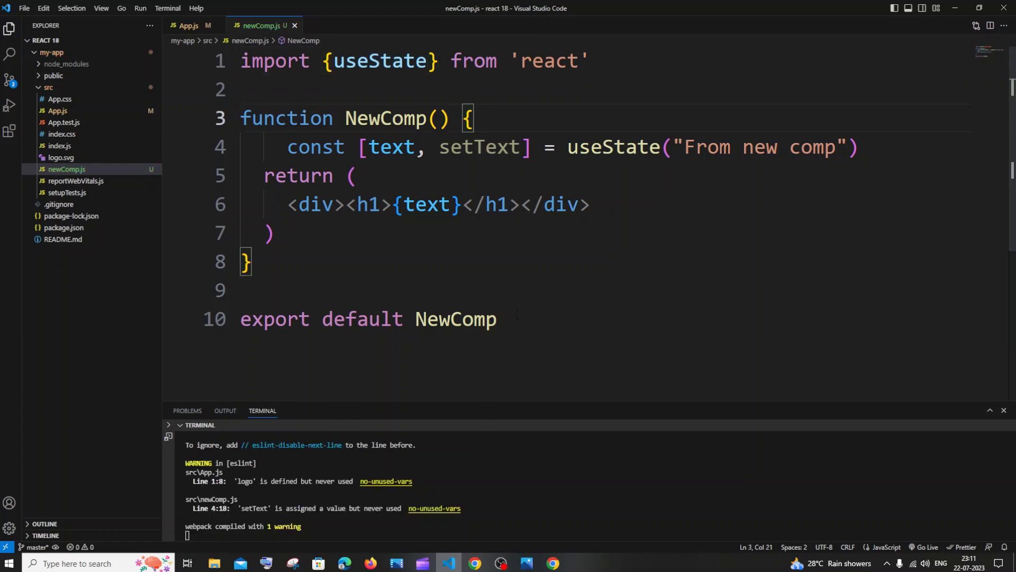
# Confirm the browser app shows Hello React, then return to VS Code.
pyautogui.click(476, 563)
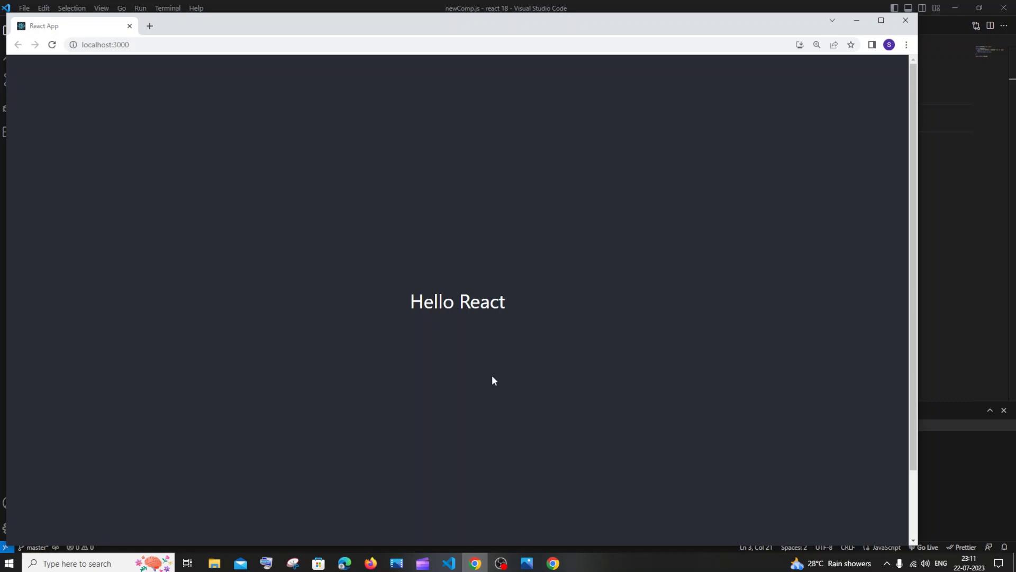
pyautogui.scroll(-2, 474, 331)
pyautogui.scroll(2, 474, 331)
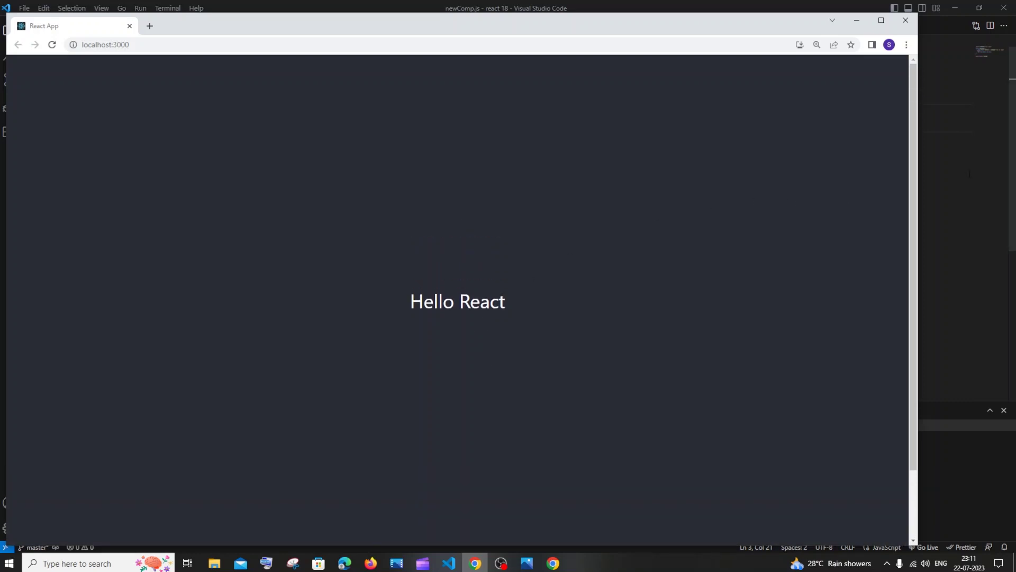
pyautogui.click(476, 563)
pyautogui.click(357, 176)
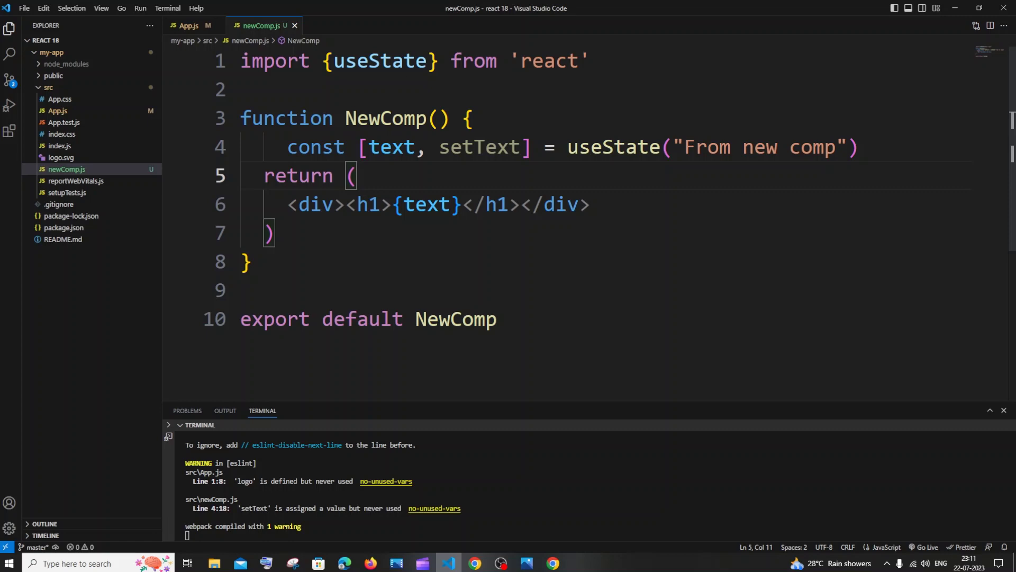
# Add 'React,' before {useState} in the line 1 import.
pyautogui.click(324, 62)
pyautogui.write(',')
pyautogui.press('Left')
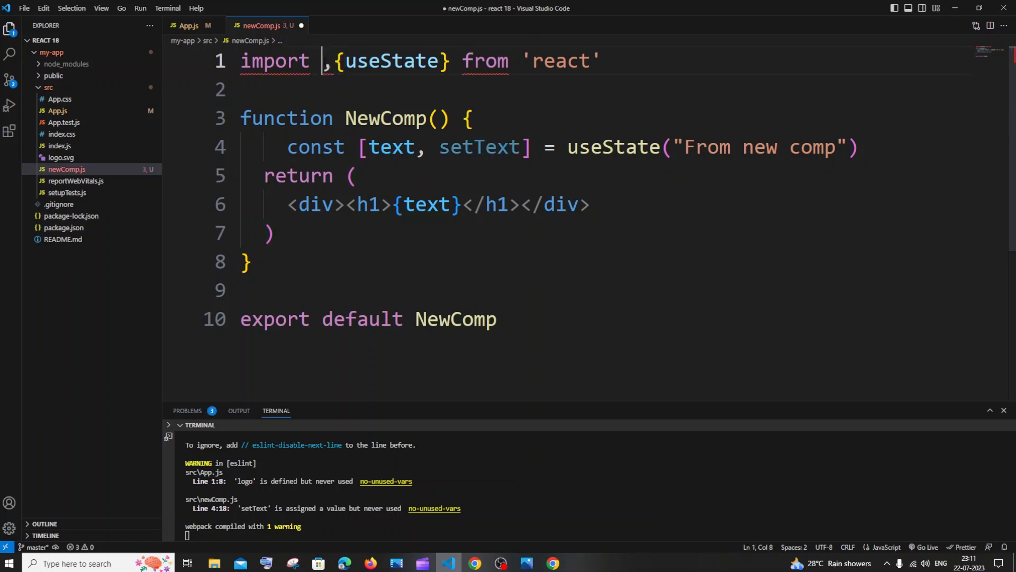
pyautogui.write('React')
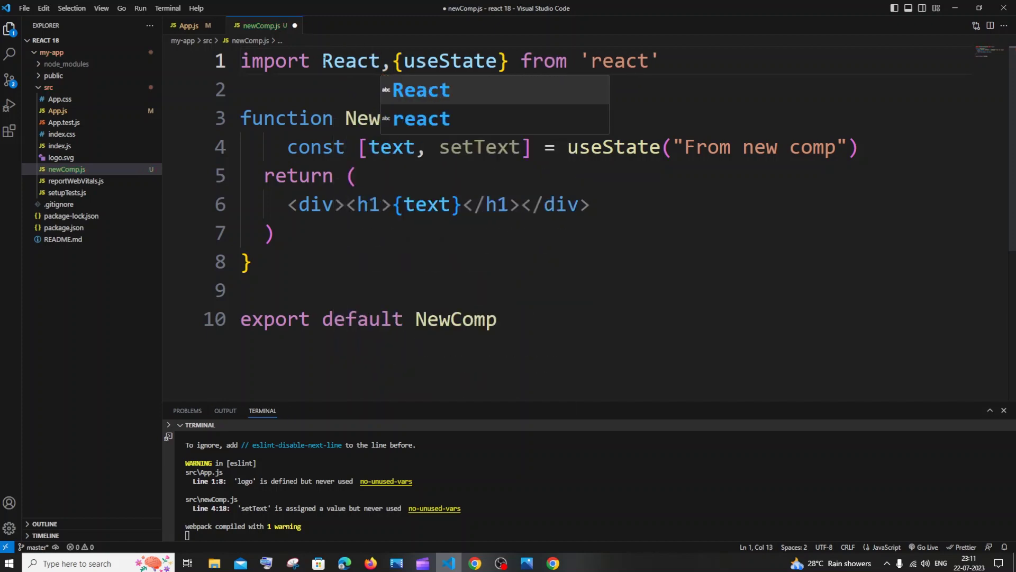
pyautogui.press('Right')
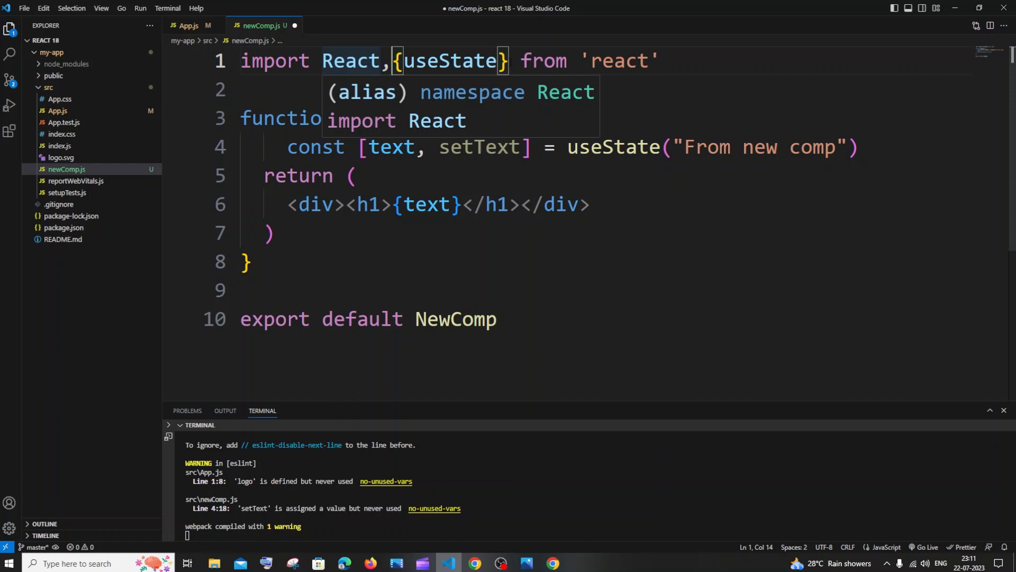
pyautogui.press('Down')
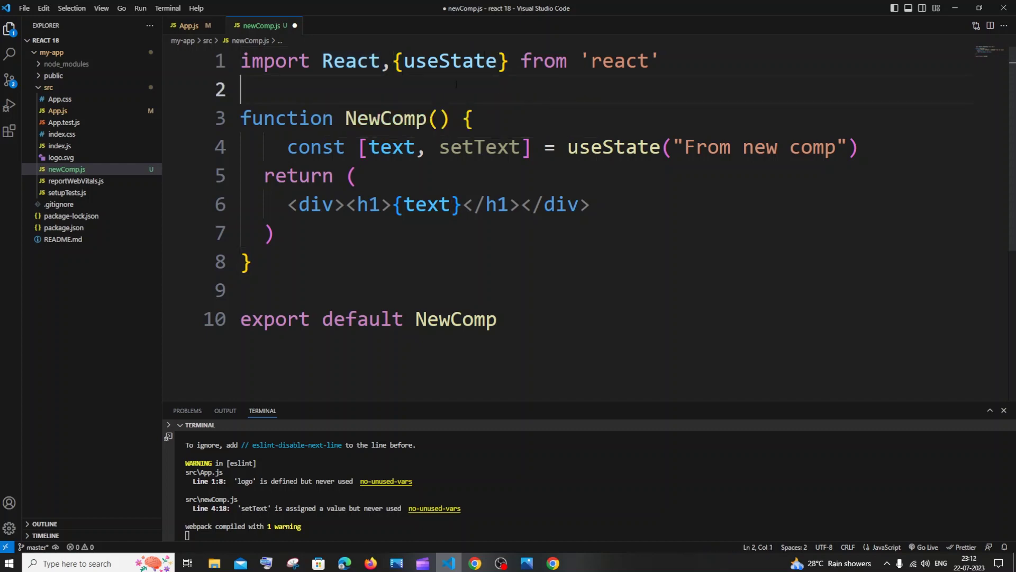
# Save newComp.js and reload localhost:3000 to show 'From new comp'.
pyautogui.hotkey('ctrl', 's')
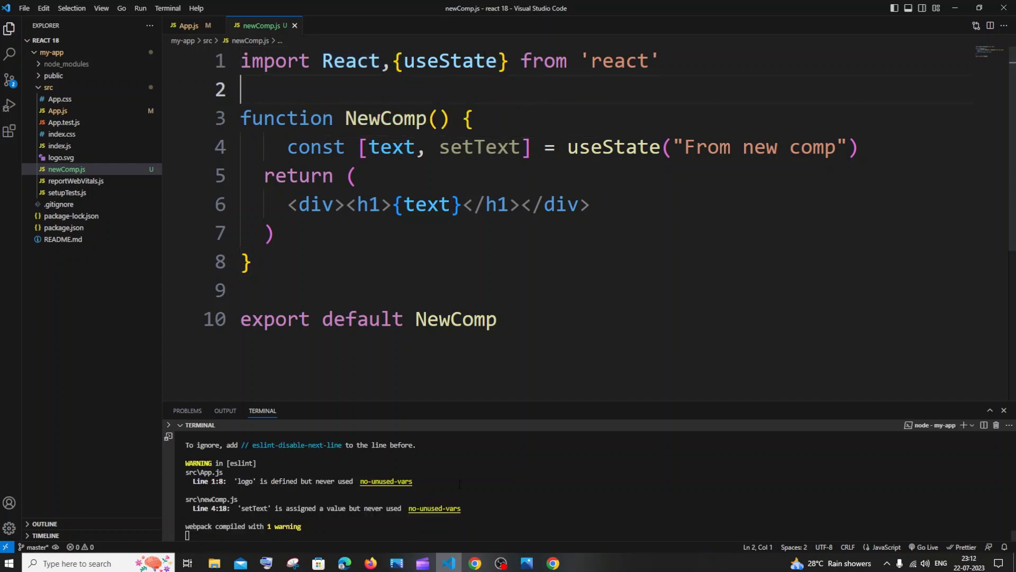
pyautogui.click(475, 563)
pyautogui.click(52, 45)
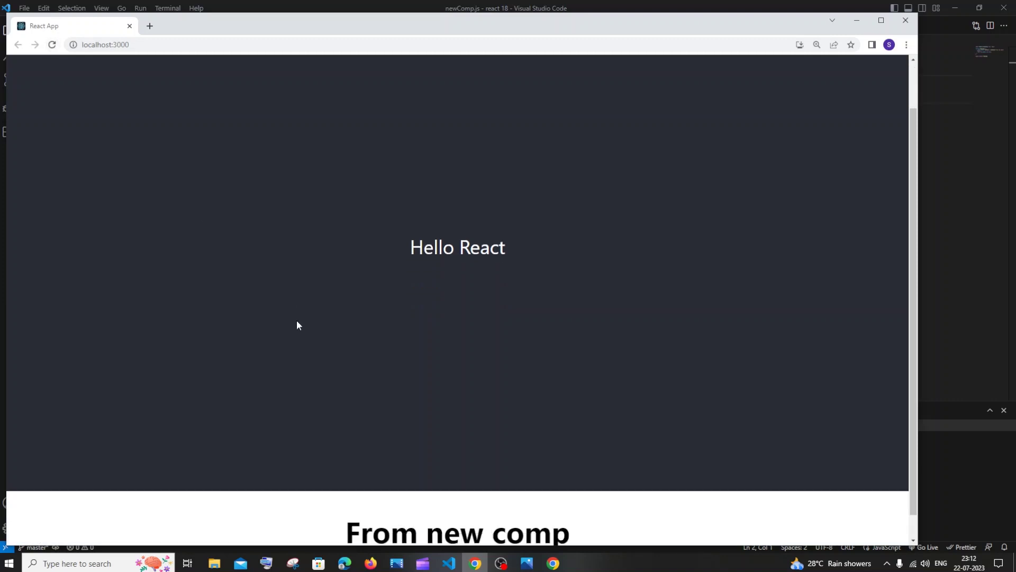
pyautogui.scroll(-1, 296, 319)
pyautogui.click(857, 20)
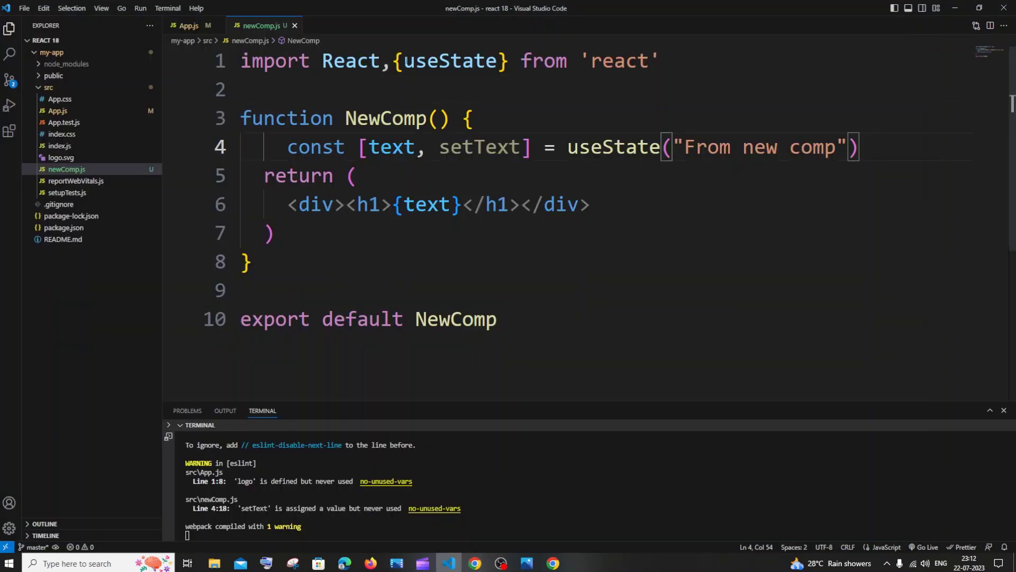
pyautogui.moveTo(395, 61); pyautogui.dragTo(508, 60)
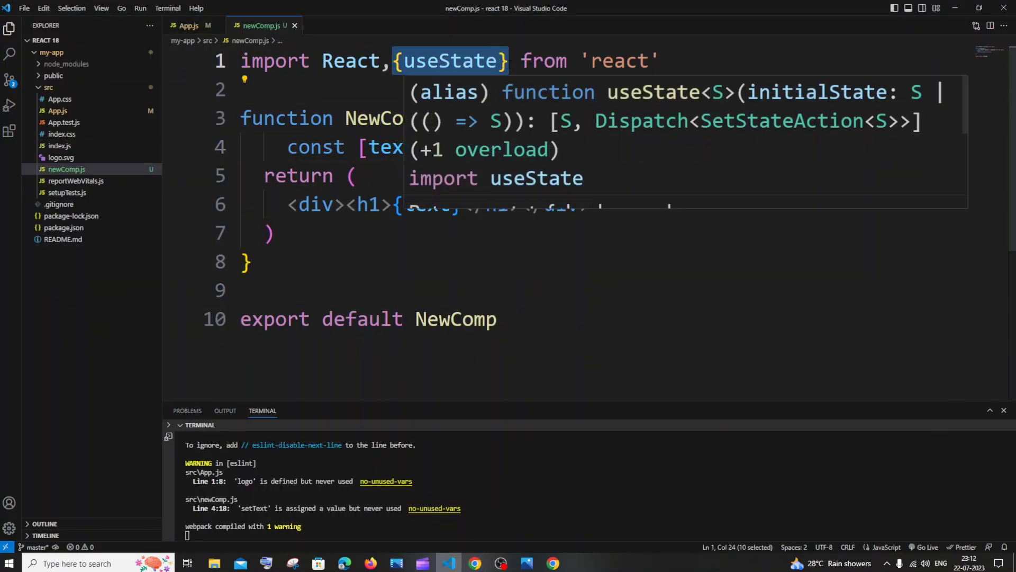